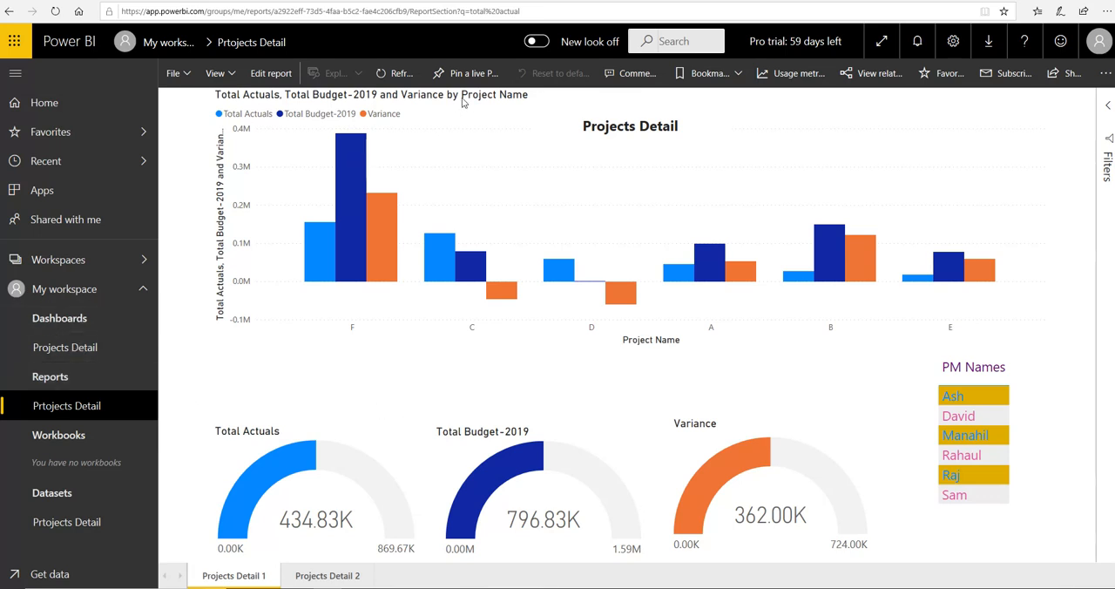
Open the Projects Detail dashboard and look over its project chart, gauges and PM Names list
{"action": "left_click", "coordinate": [74, 350]}
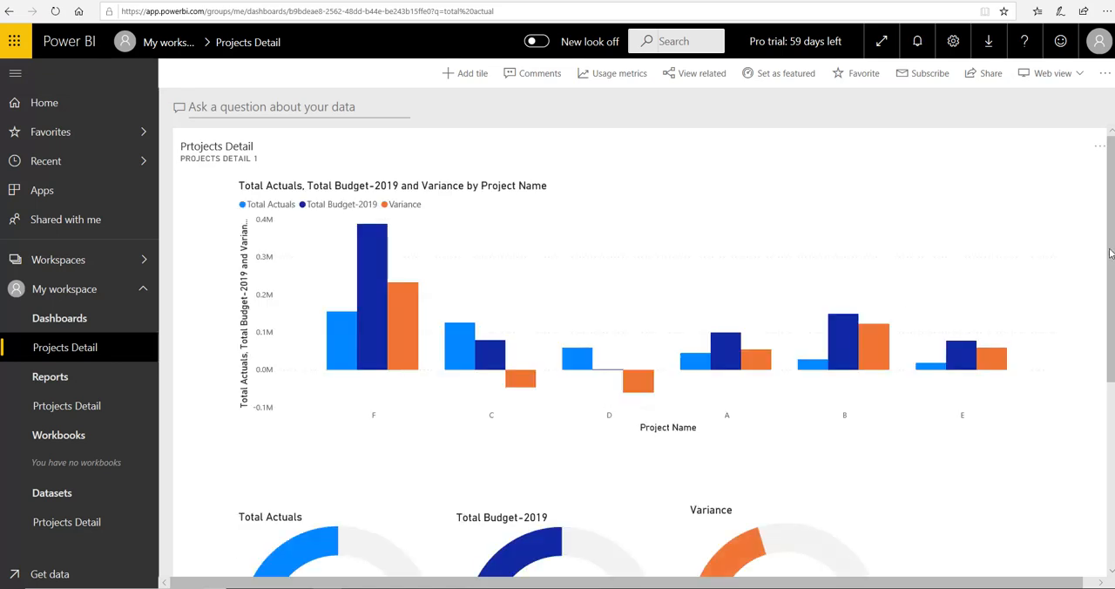
{"action": "scroll", "coordinate": [607, 398], "scroll_direction": "down", "scroll_amount": 1}
{"action": "scroll", "coordinate": [641, 351], "scroll_direction": "down", "scroll_amount": 1}
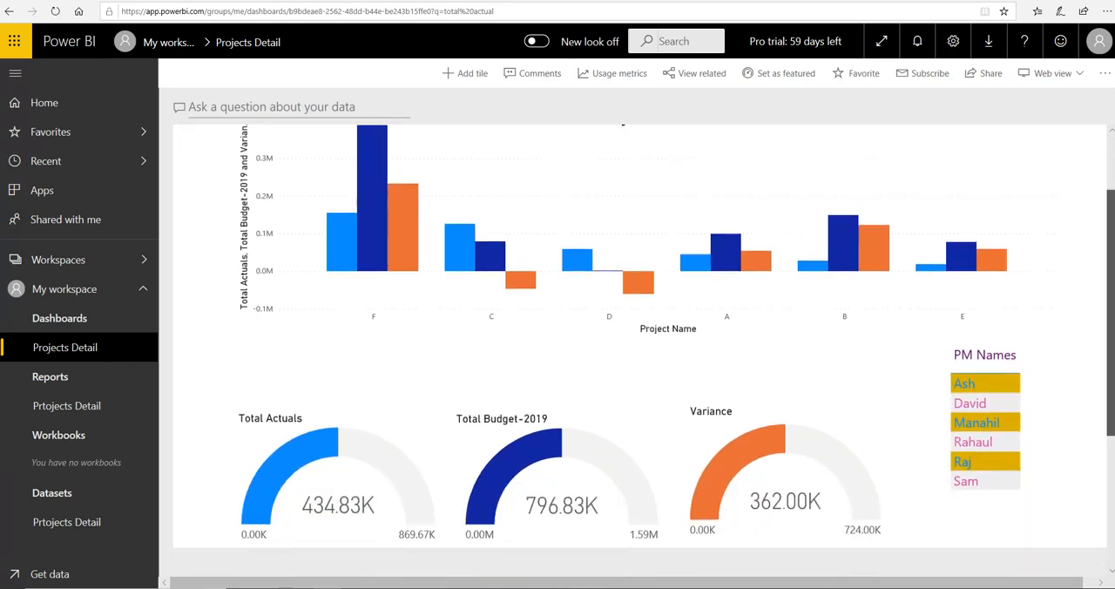
{"action": "scroll", "coordinate": [287, 137], "scroll_direction": "up", "scroll_amount": 1}
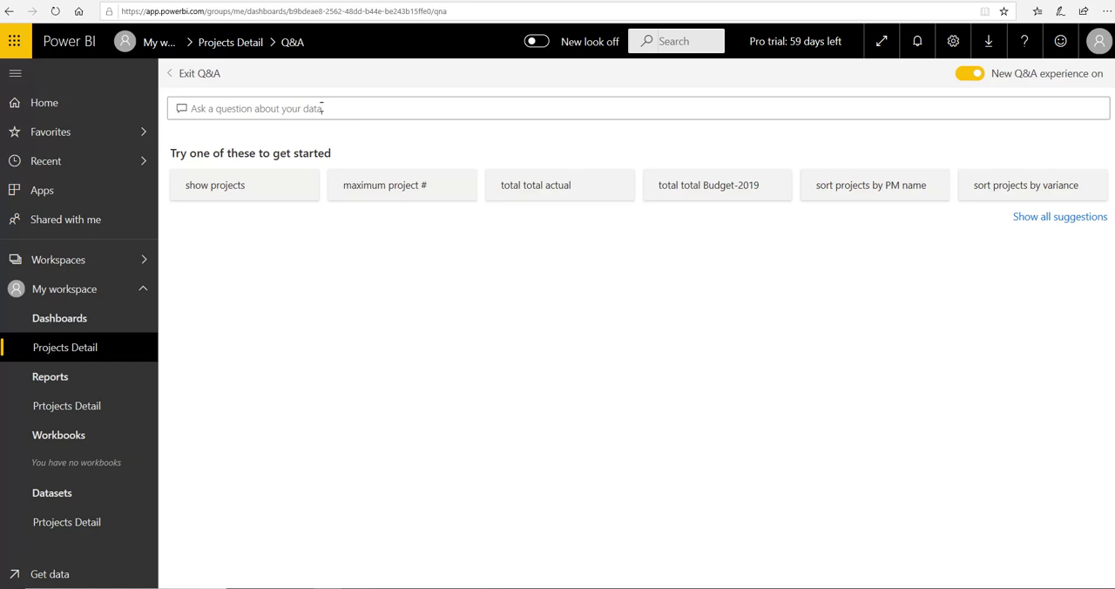
Ask the Projects Detail dashboard's Q&A for variance
{"action": "left_click", "coordinate": [321, 108]}
{"action": "type", "text": "v"}
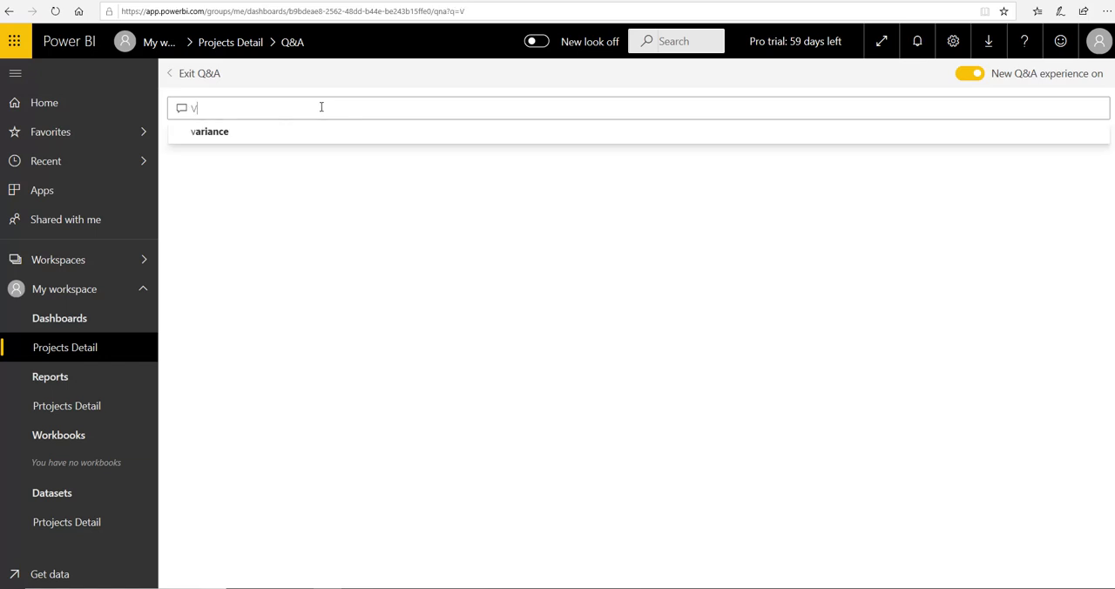
{"action": "left_click", "coordinate": [229, 135]}
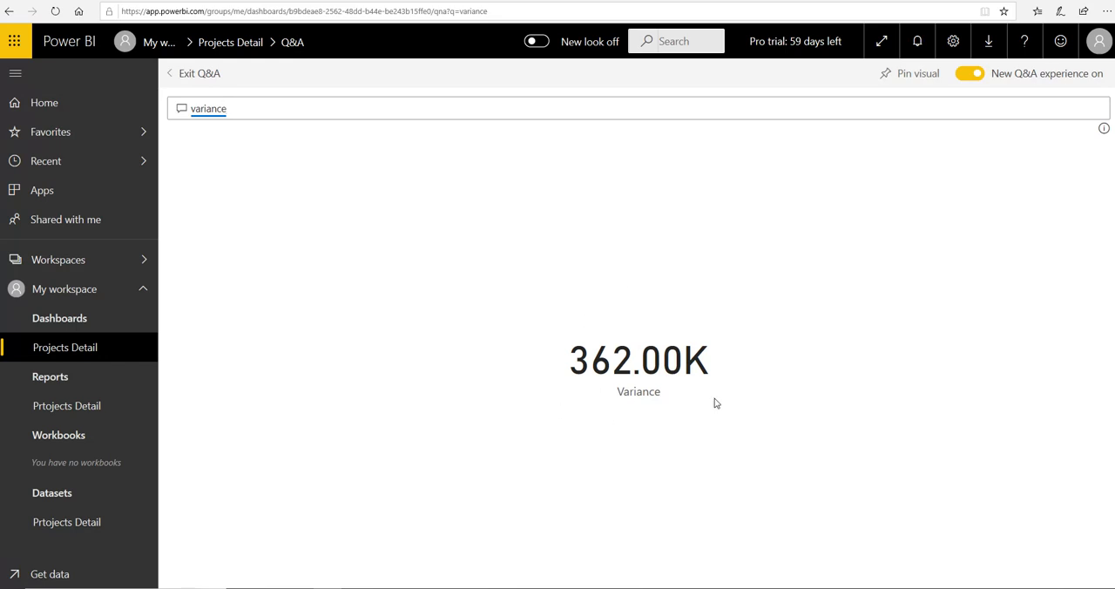
Pin the Variance gauge from the Prtojects Detail report to a new dashboard named Projects Detail 1
{"action": "left_click", "coordinate": [77, 413]}
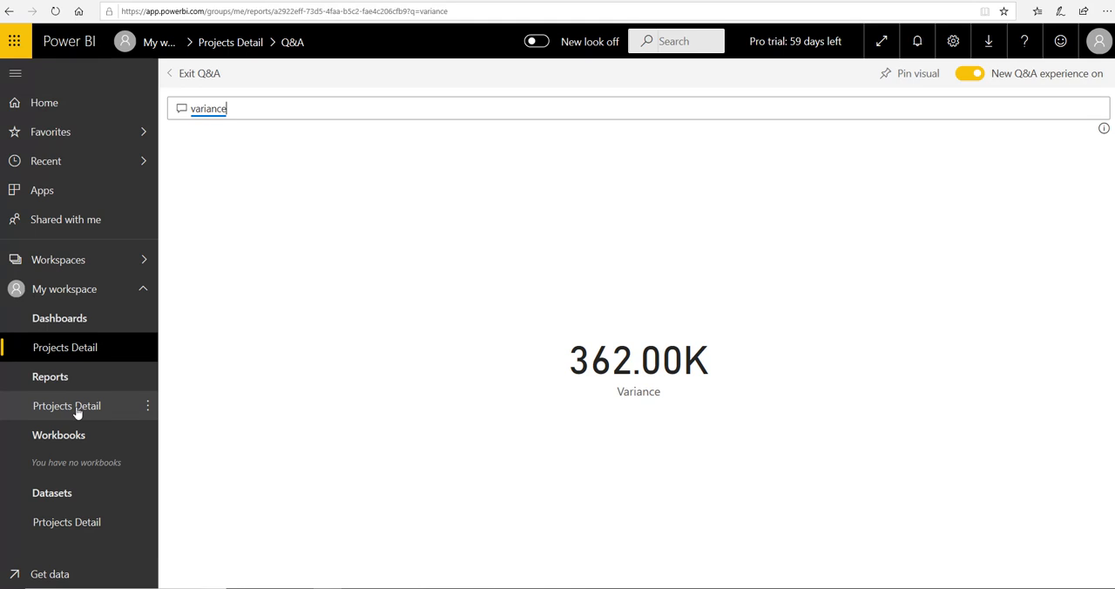
{"action": "left_click", "coordinate": [77, 413]}
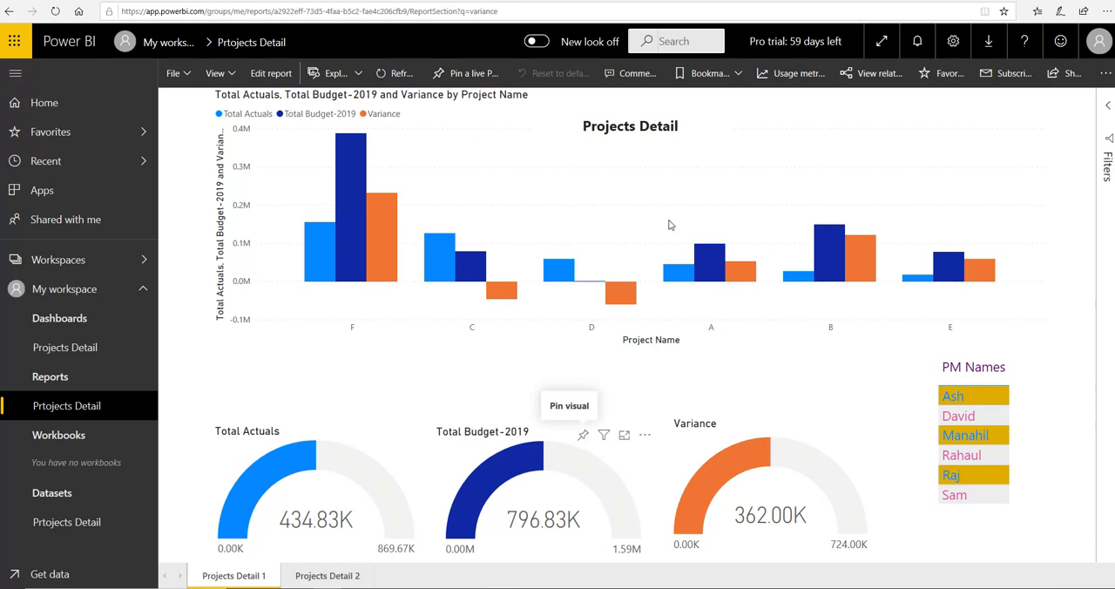
{"action": "left_click", "coordinate": [777, 475]}
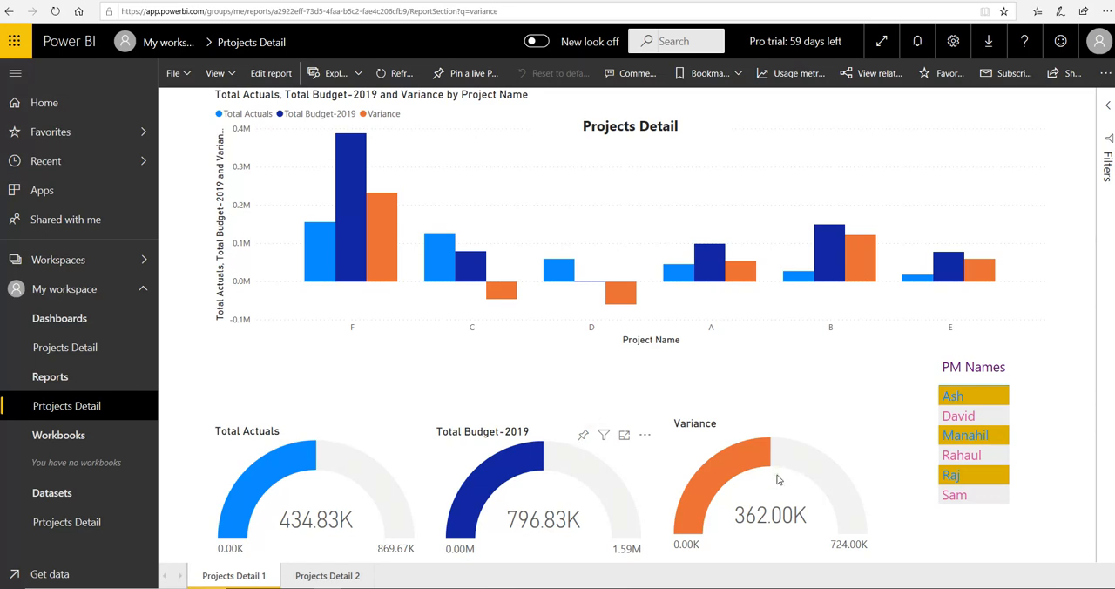
{"action": "mouse_move", "coordinate": [777, 478]}
{"action": "left_click", "coordinate": [799, 427]}
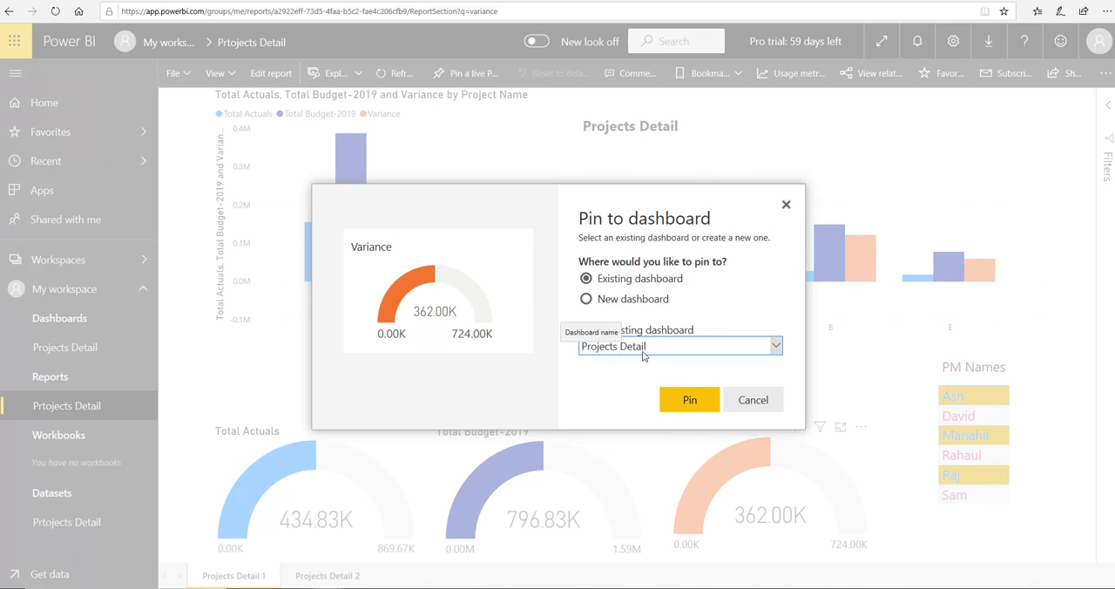
{"action": "left_click", "coordinate": [586, 300]}
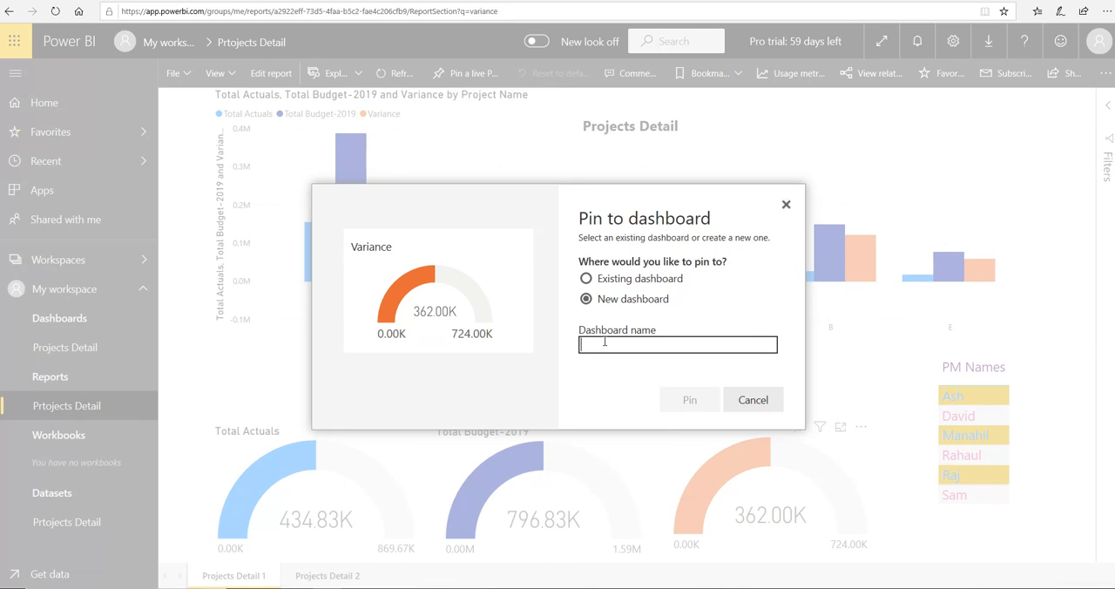
{"action": "type", "text": "Project"}
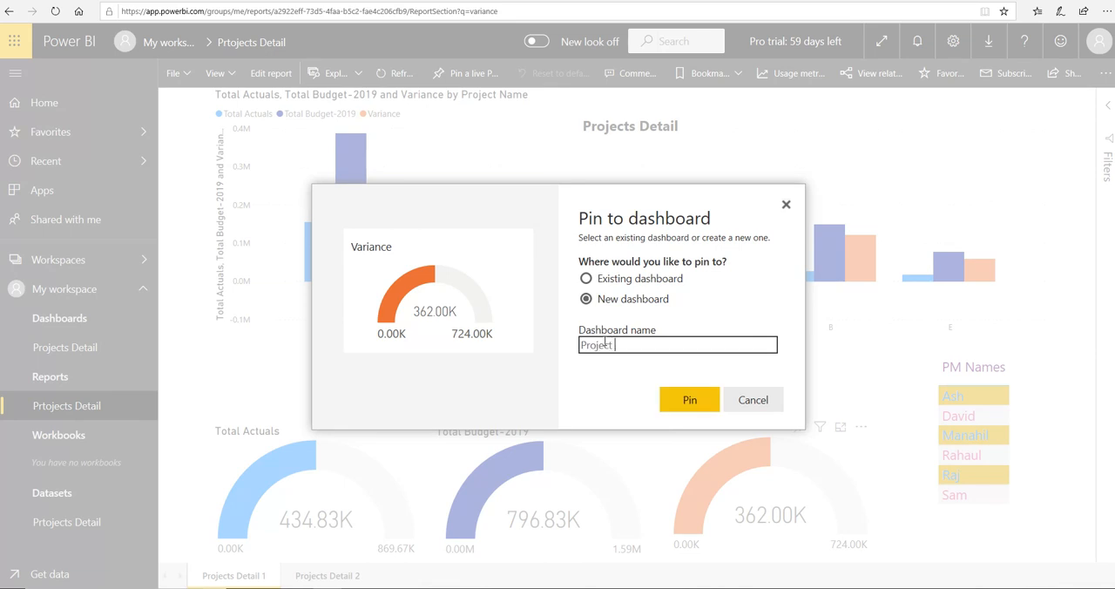
{"action": "type", "text": "s Detail 1"}
{"action": "left_click", "coordinate": [674, 405]}
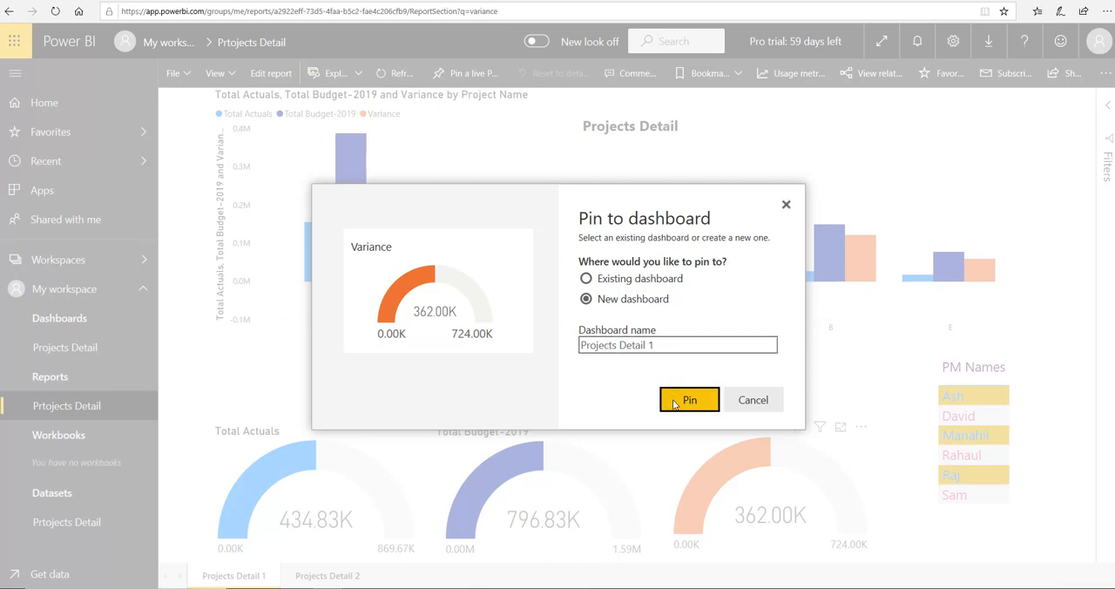
{"action": "left_click", "coordinate": [673, 404]}
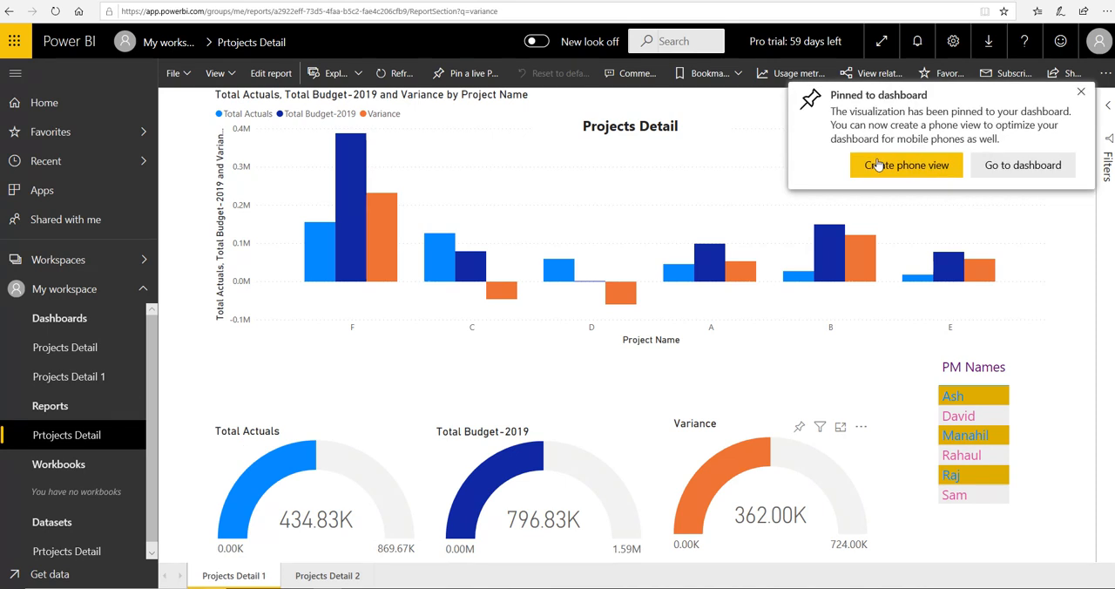
{"action": "left_click", "coordinate": [1079, 97]}
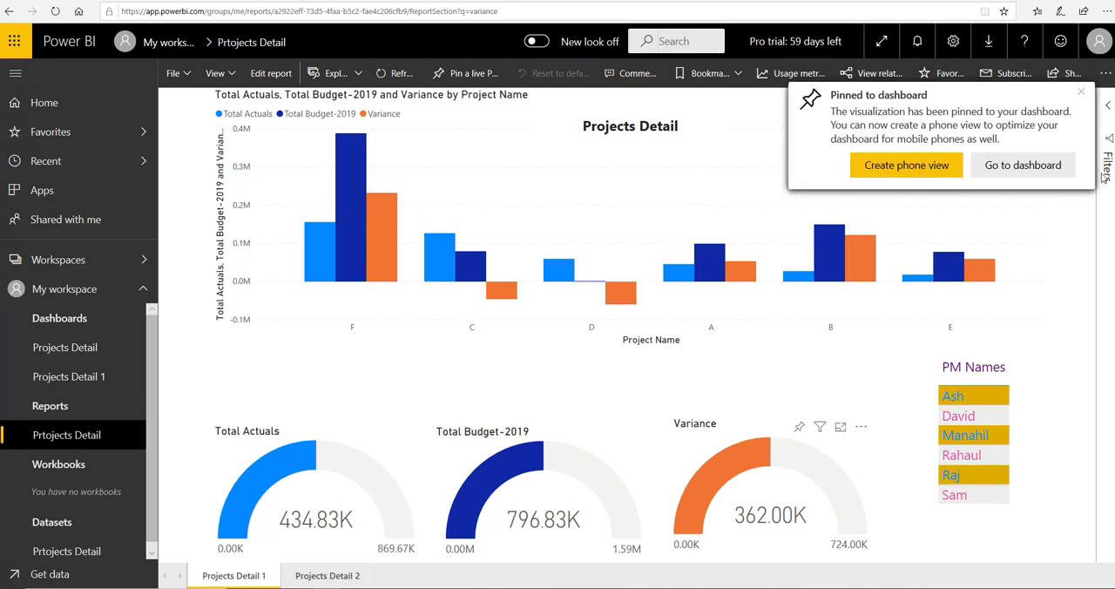
Open the Projects Detail 1 dashboard and ask its Q&A for total Budget-2019
{"action": "left_click", "coordinate": [63, 380]}
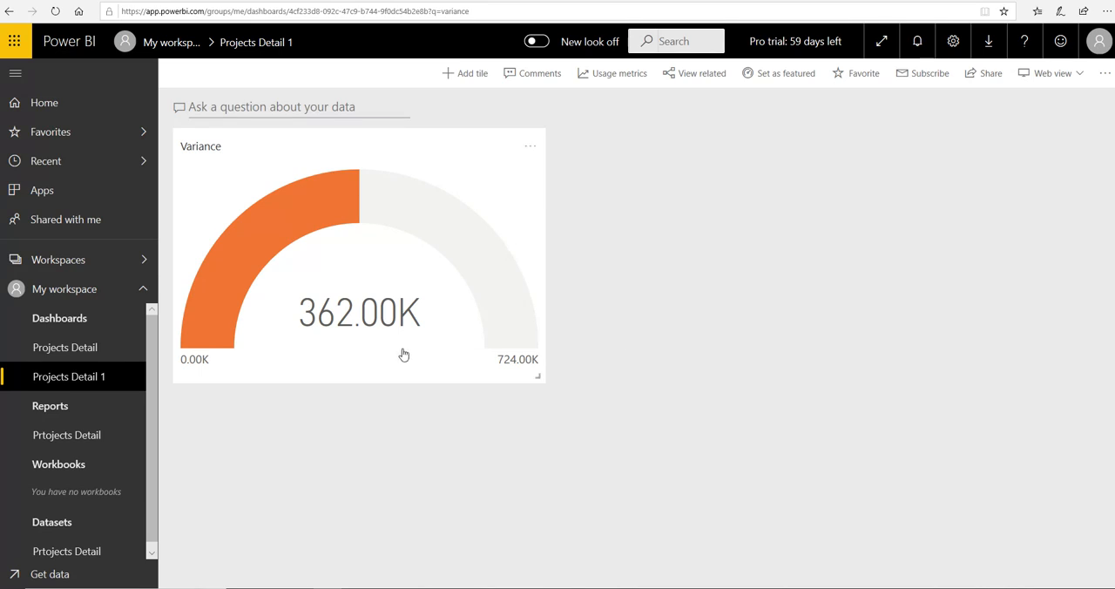
{"action": "left_click", "coordinate": [309, 110]}
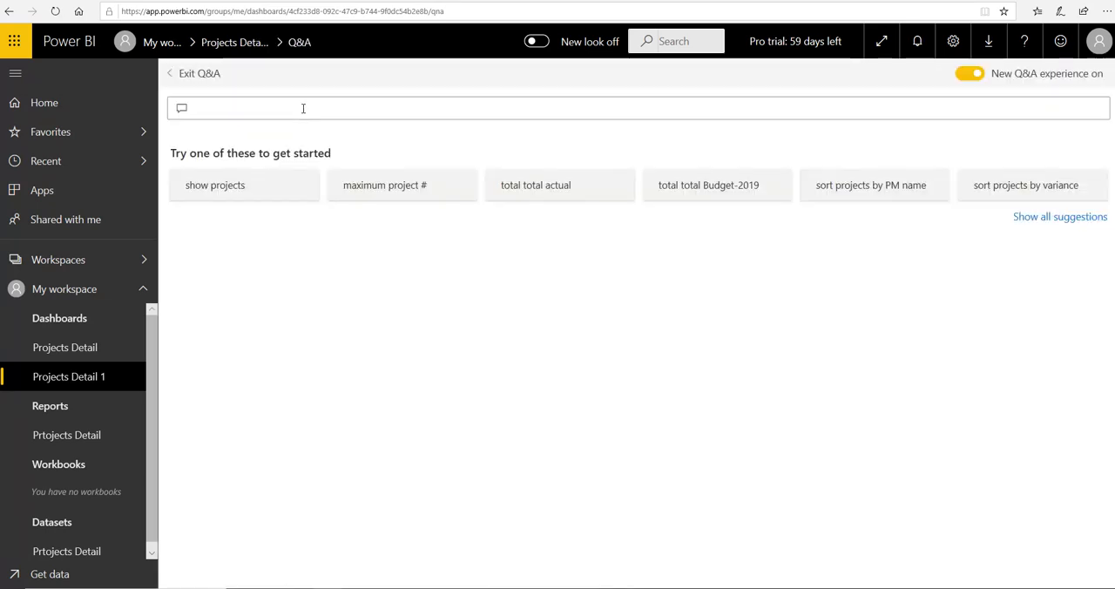
{"action": "type", "text": "t"}
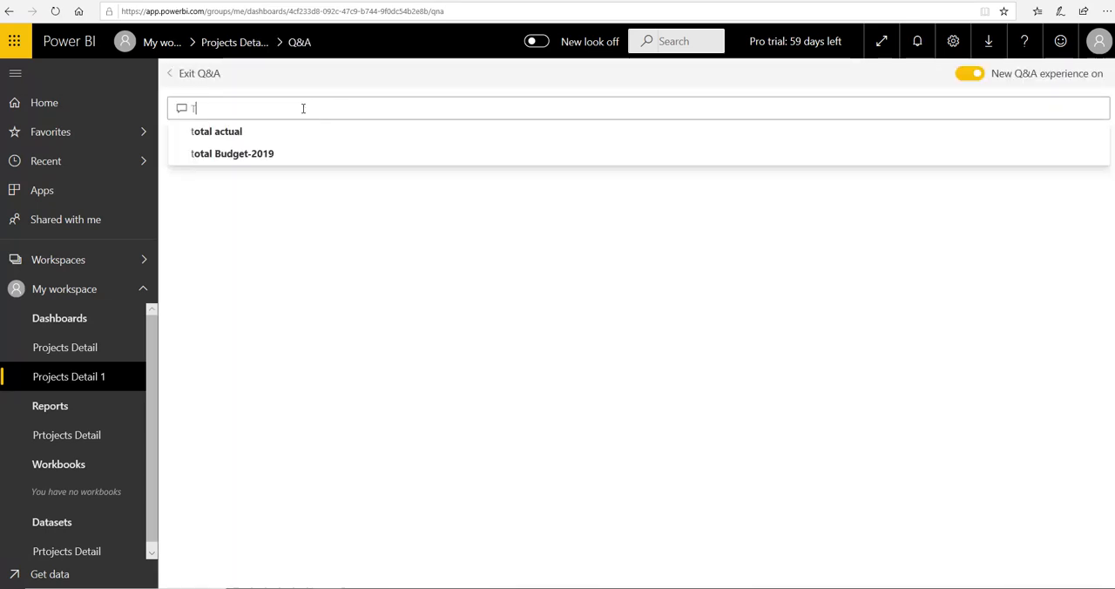
{"action": "type", "text": "otal"}
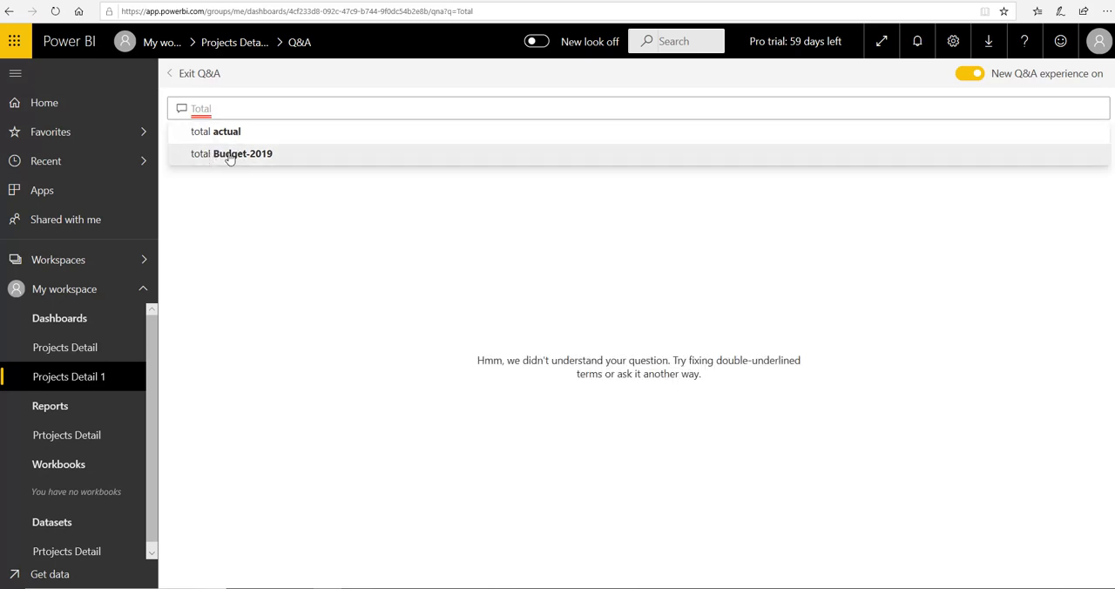
{"action": "left_click", "coordinate": [229, 155]}
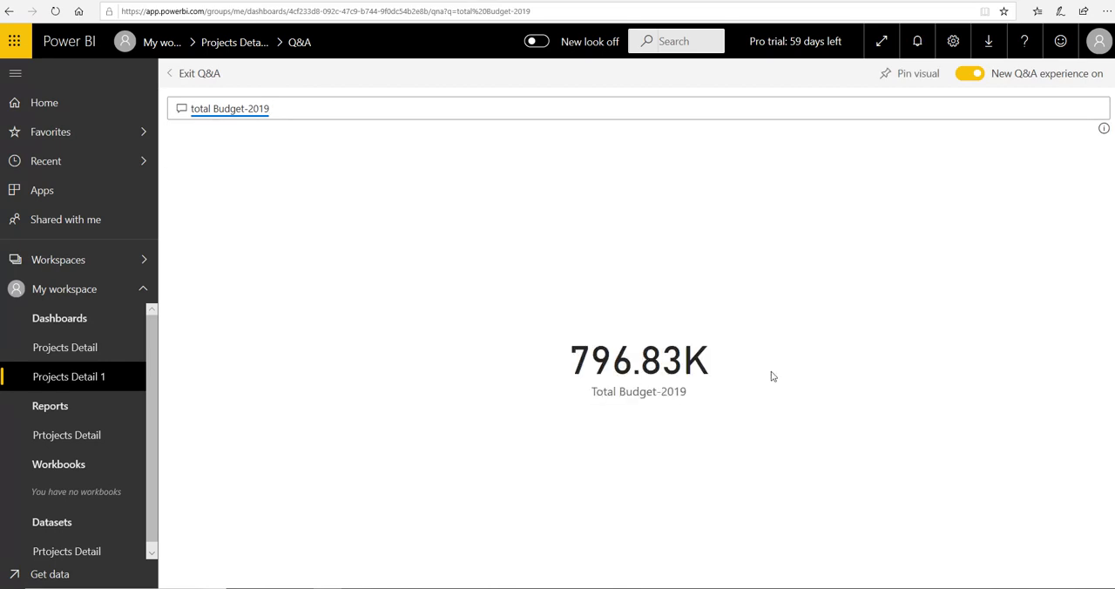
Pin the Total Budget-2019 gauge from the Prtojects Detail report to the existing Projects Detail 1 dashboard
{"action": "left_click", "coordinate": [63, 440]}
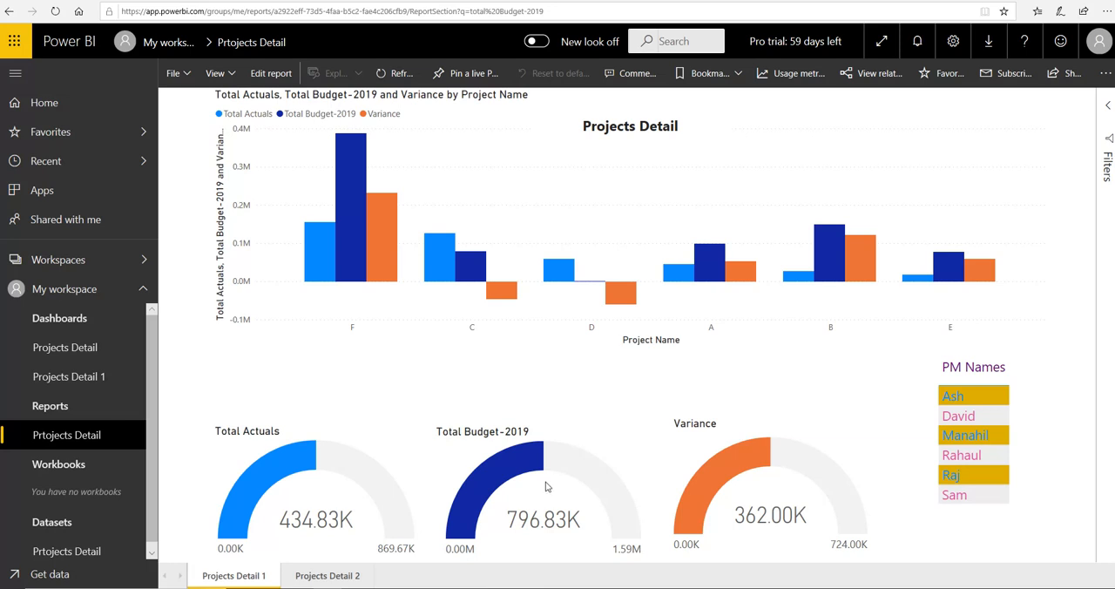
{"action": "mouse_move", "coordinate": [538, 482]}
{"action": "left_click", "coordinate": [584, 440]}
{"action": "left_click", "coordinate": [584, 435]}
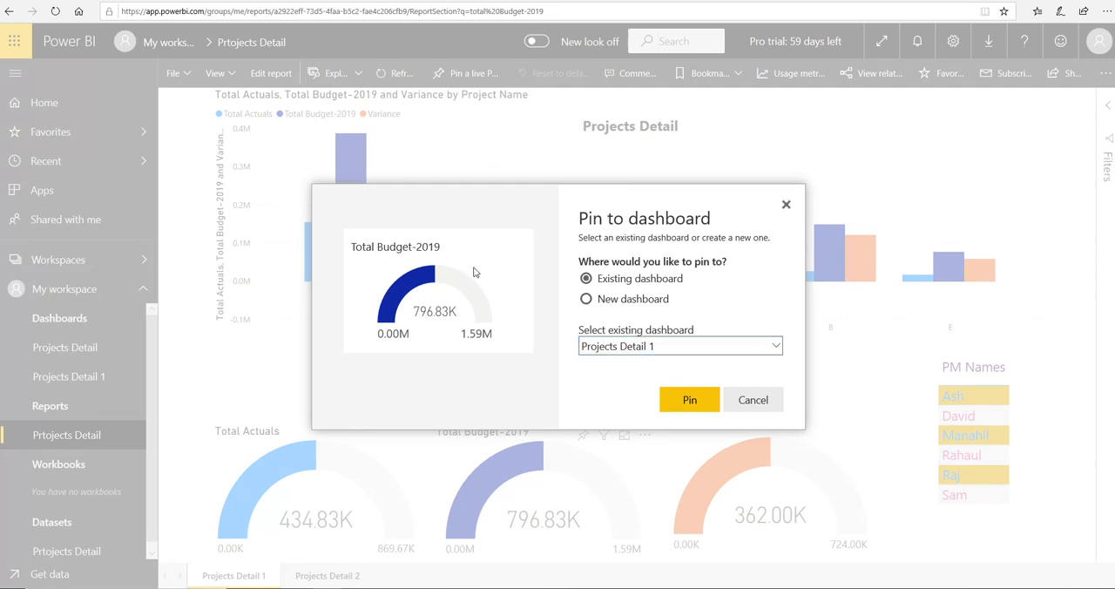
{"action": "left_click", "coordinate": [694, 404]}
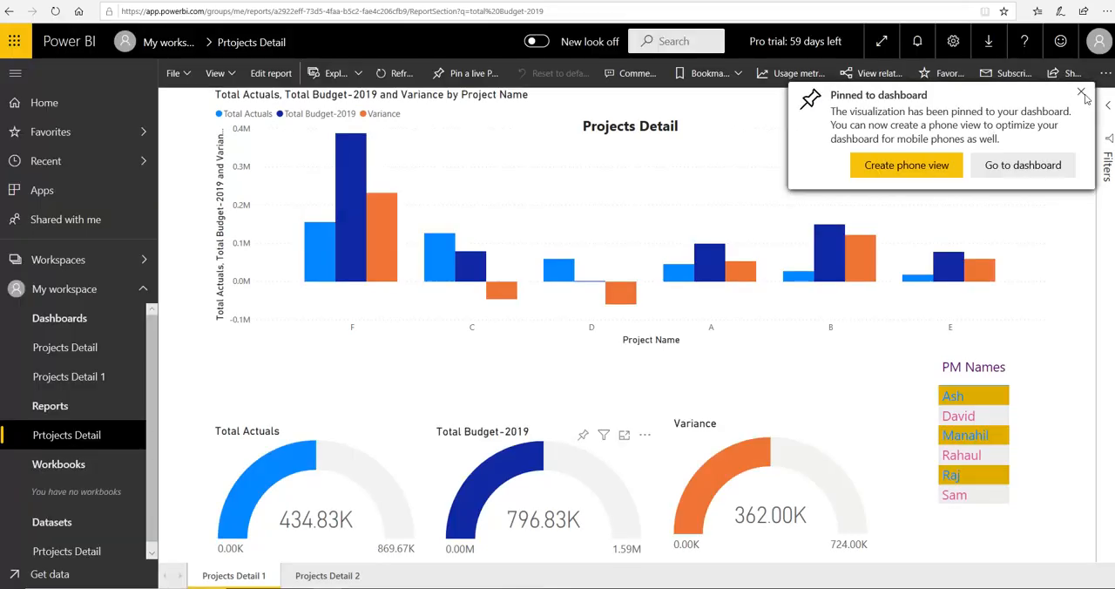
Open the Projects Detail 1 dashboard and ask its Q&A for total actual
{"action": "left_click", "coordinate": [81, 384]}
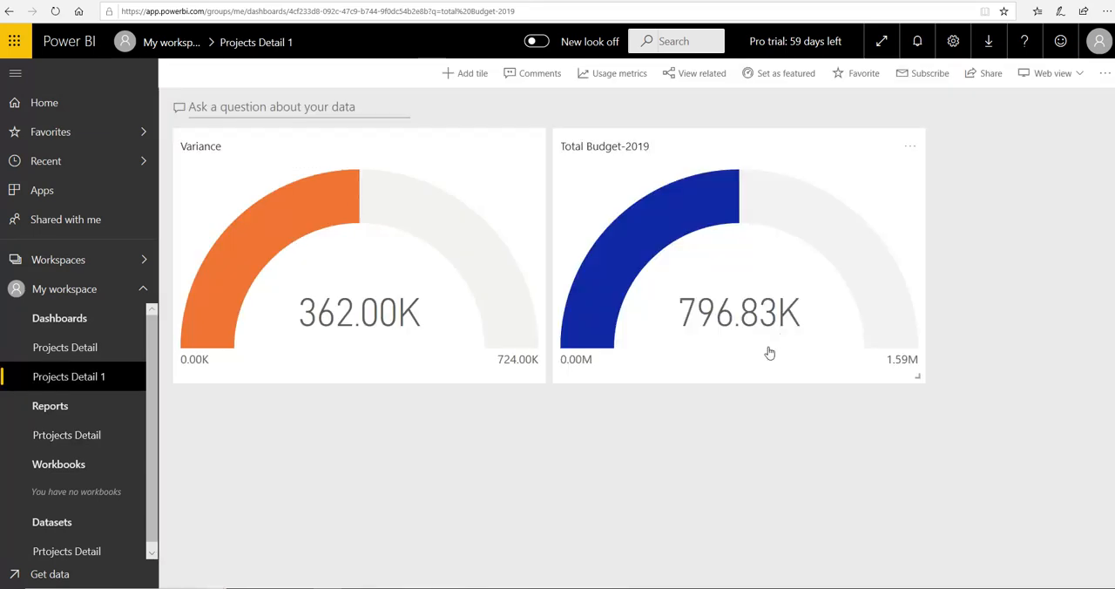
{"action": "left_click", "coordinate": [367, 110]}
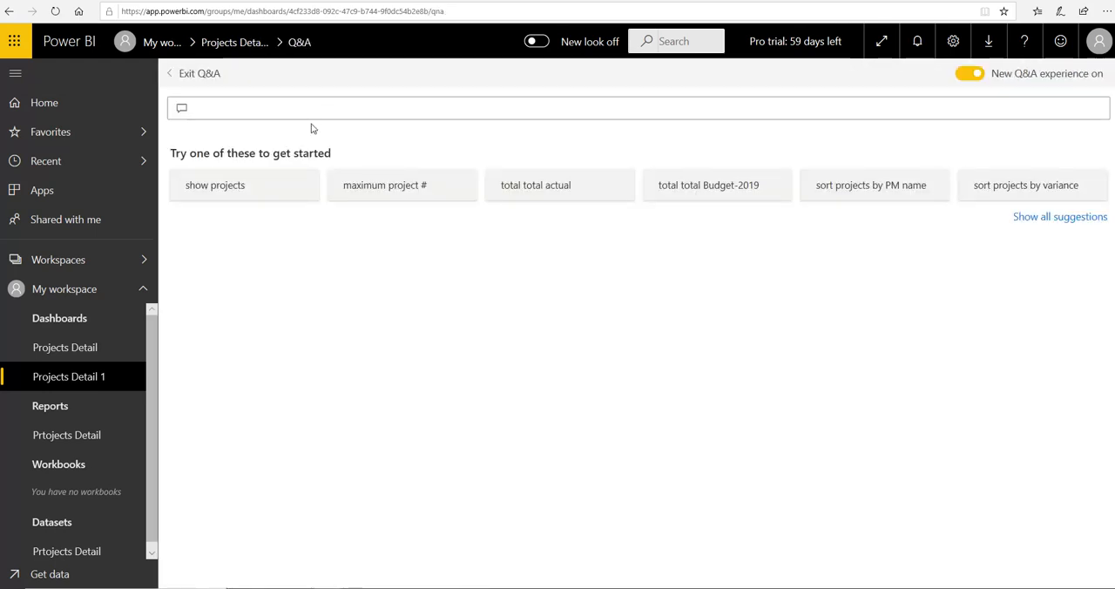
{"action": "left_click", "coordinate": [305, 115]}
{"action": "type", "text": "to"}
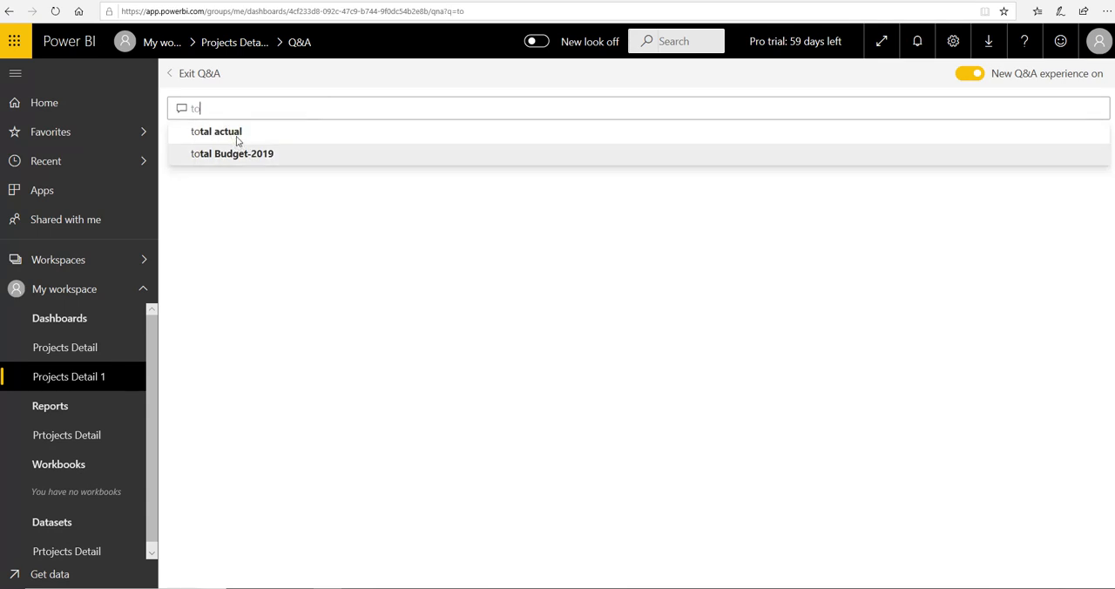
{"action": "left_click", "coordinate": [237, 139]}
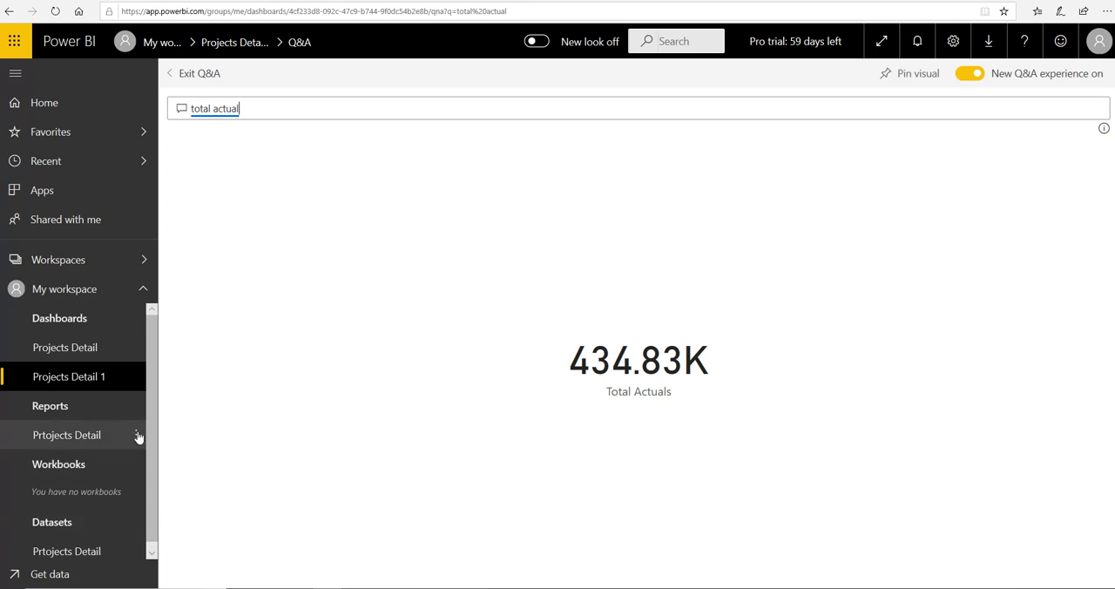
Pin the total actual Q&A visual to the existing Projects Detail 1 dashboard and dismiss the notification
{"action": "left_click", "coordinate": [886, 80]}
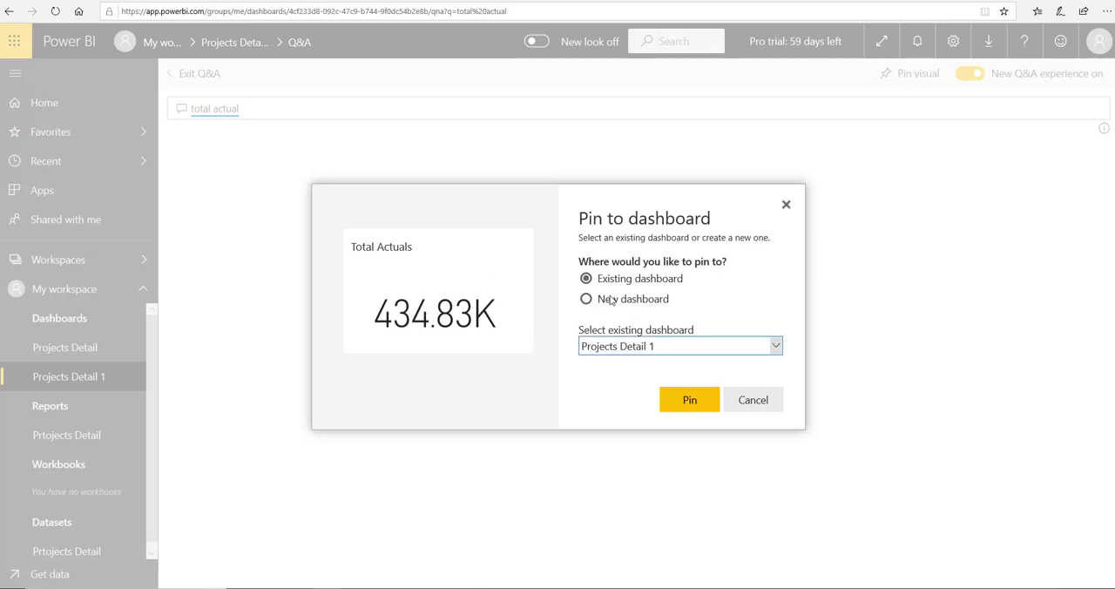
{"action": "left_click", "coordinate": [687, 401]}
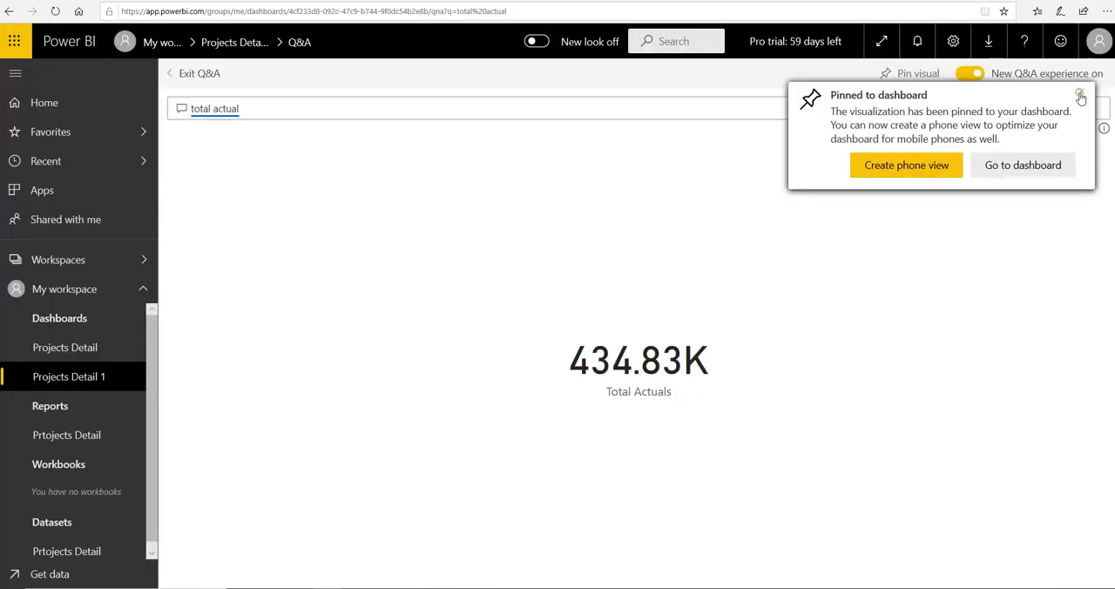
{"action": "left_click", "coordinate": [1080, 96]}
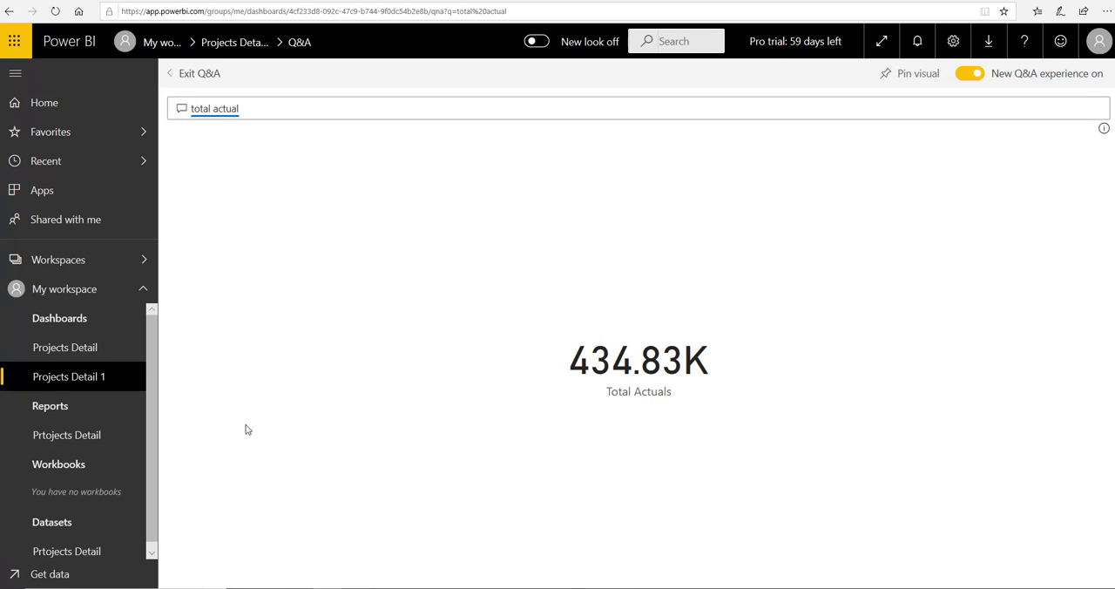
On the Projects Detail 1 dashboard, move the Total Actuals tile below the two gauges and widen it to match them
{"action": "left_click", "coordinate": [76, 381]}
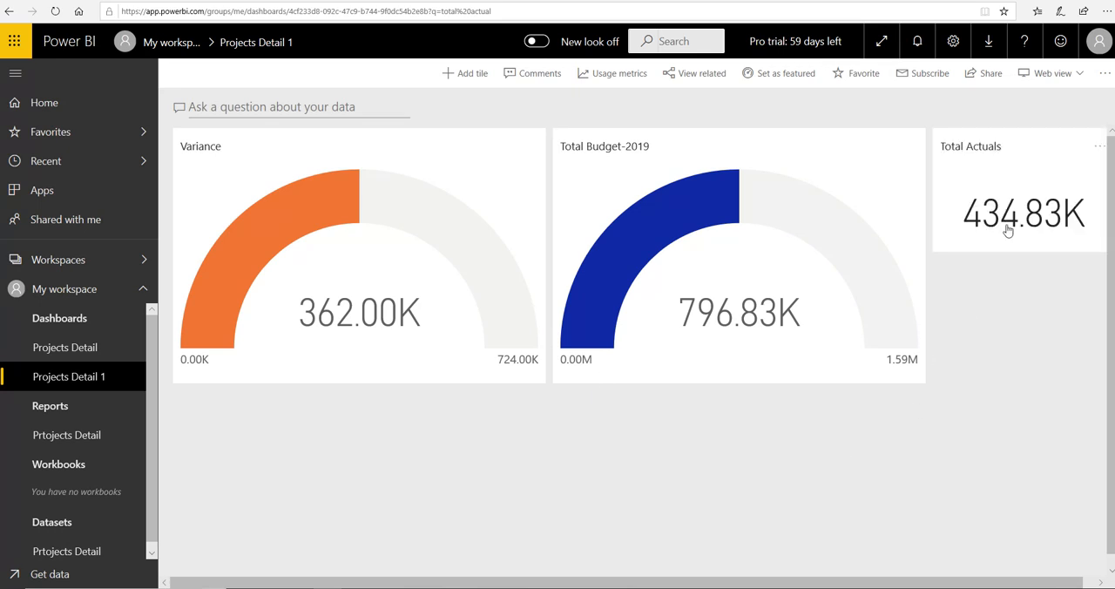
{"action": "left_click_drag", "start_coordinate": [989, 169], "coordinate": [496, 460]}
{"action": "right_click", "coordinate": [493, 454]}
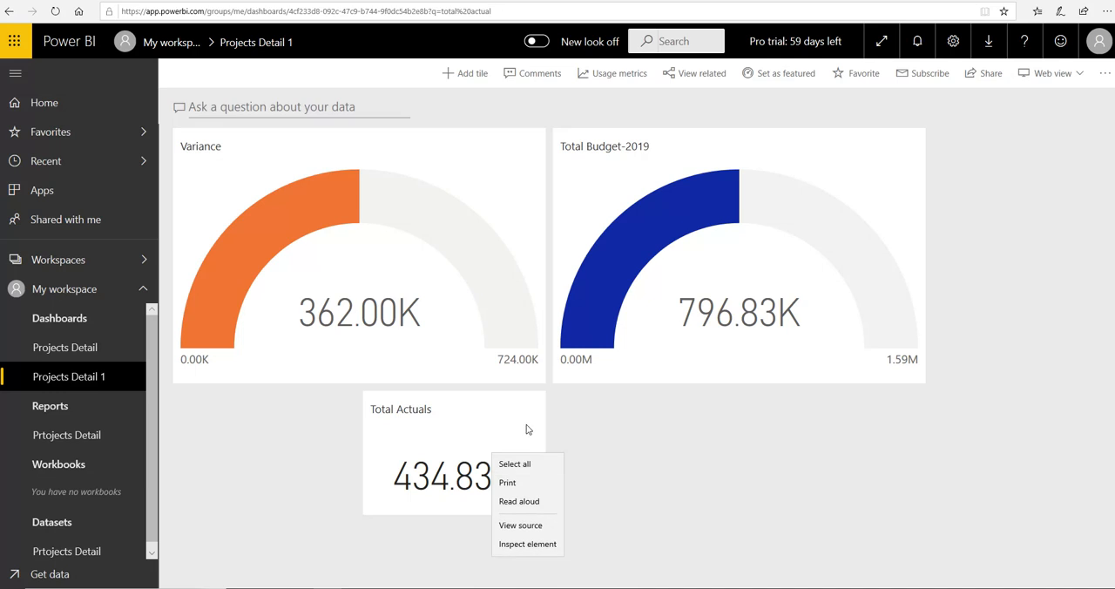
{"action": "left_click", "coordinate": [525, 426]}
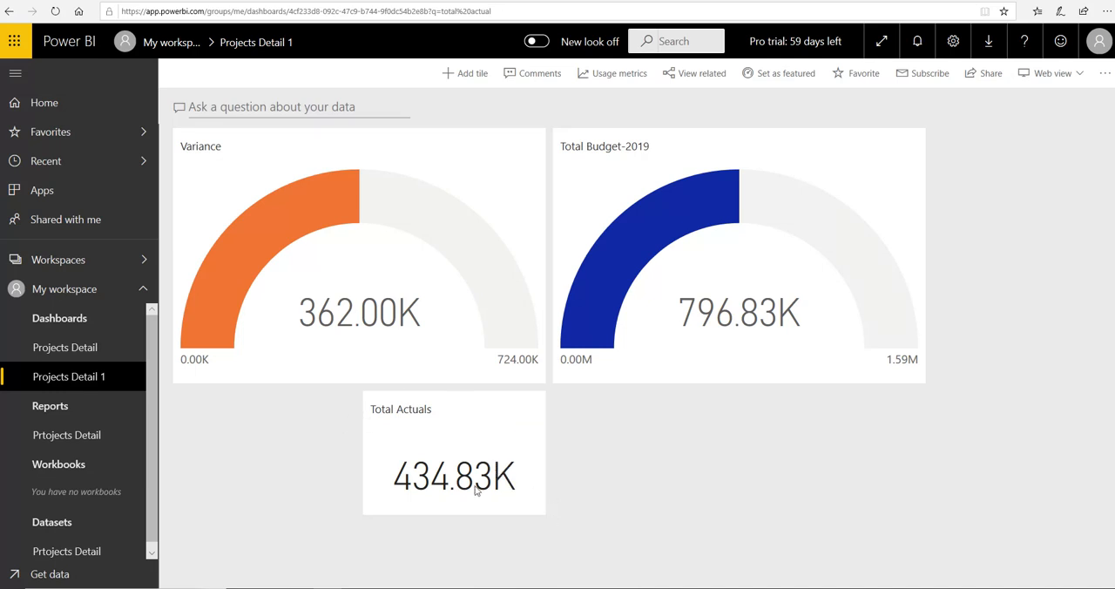
{"action": "left_click_drag", "start_coordinate": [543, 510], "coordinate": [728, 535]}
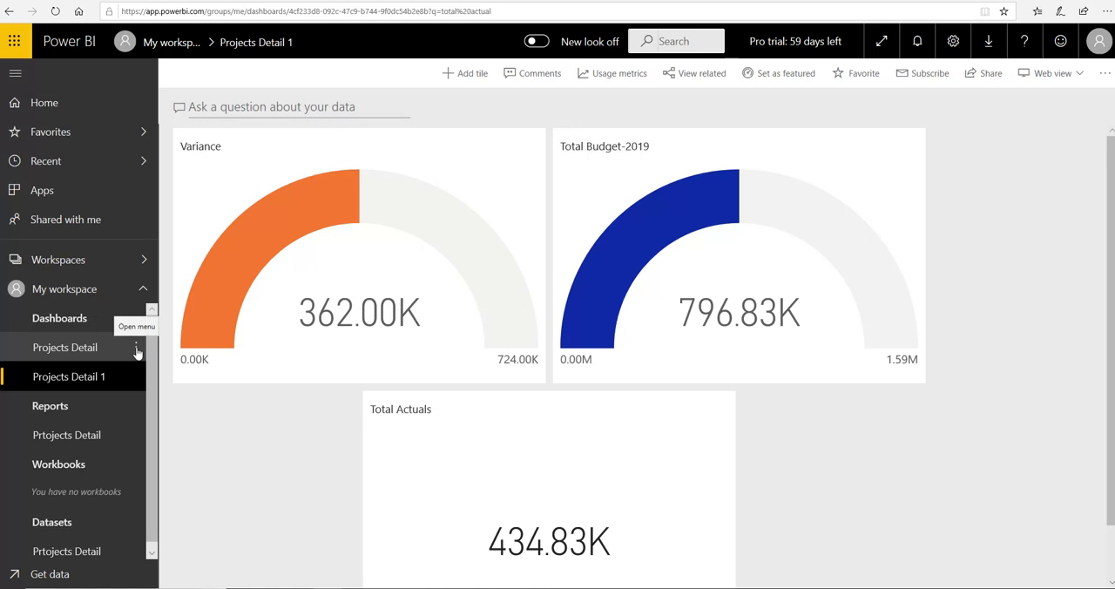
View the sharing options of the Projects Detail dashboard, cancel them without sharing, and go back to Projects Detail 1
{"action": "left_click", "coordinate": [136, 350]}
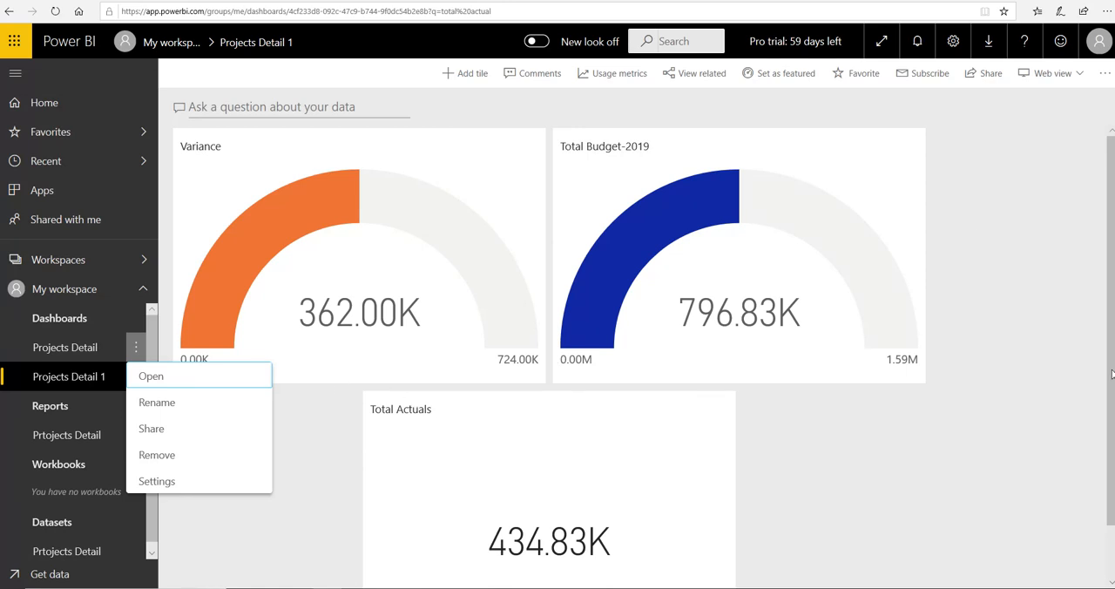
{"action": "left_click", "coordinate": [157, 433]}
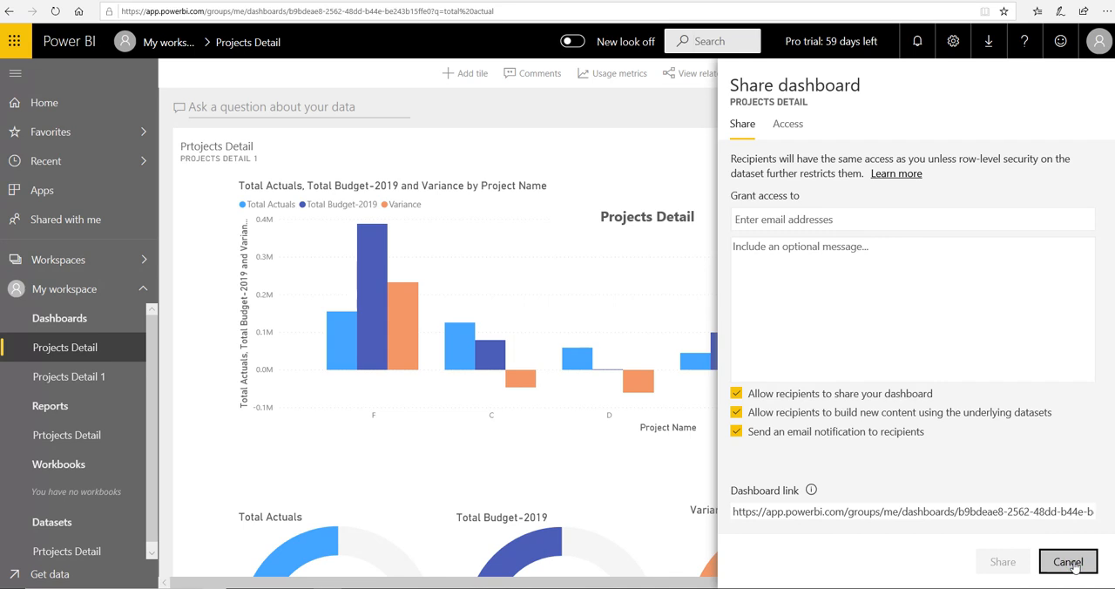
{"action": "left_click", "coordinate": [247, 355]}
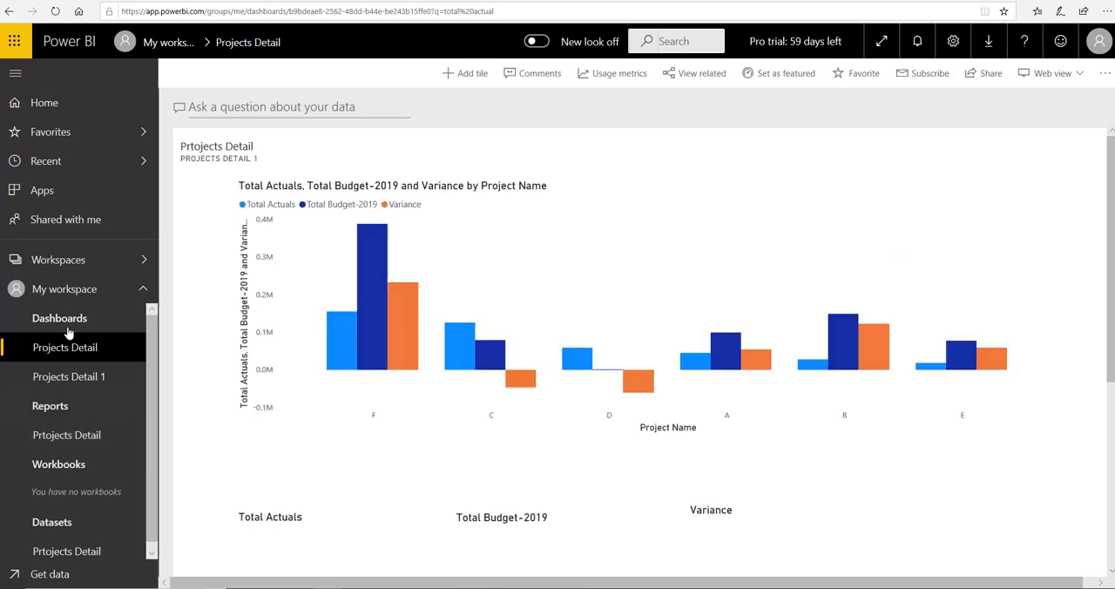
{"action": "left_click", "coordinate": [73, 382]}
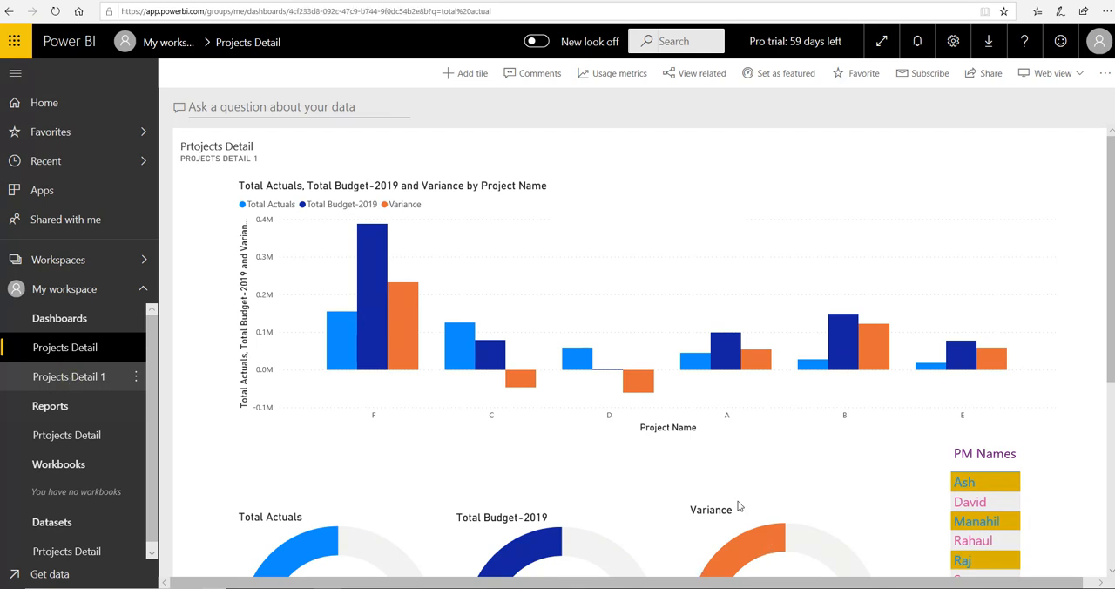